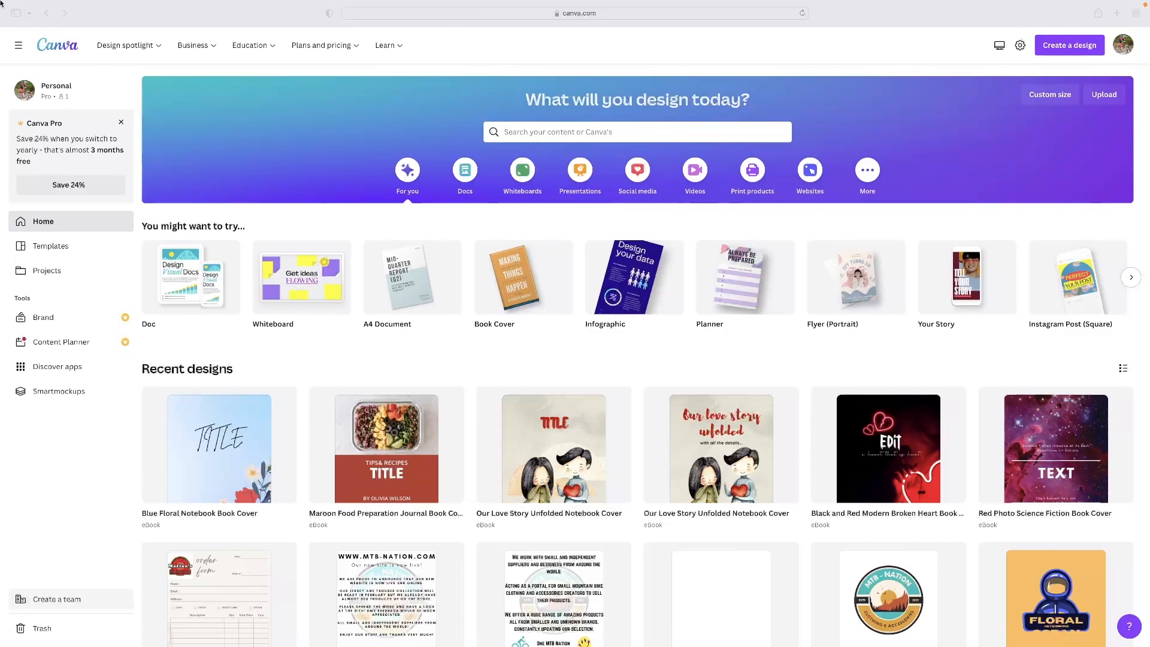
# - Search the template library for book cover designs using the recent "book cover" search
pyautogui.scroll(1, 630, 150)
pyautogui.click(648, 131)
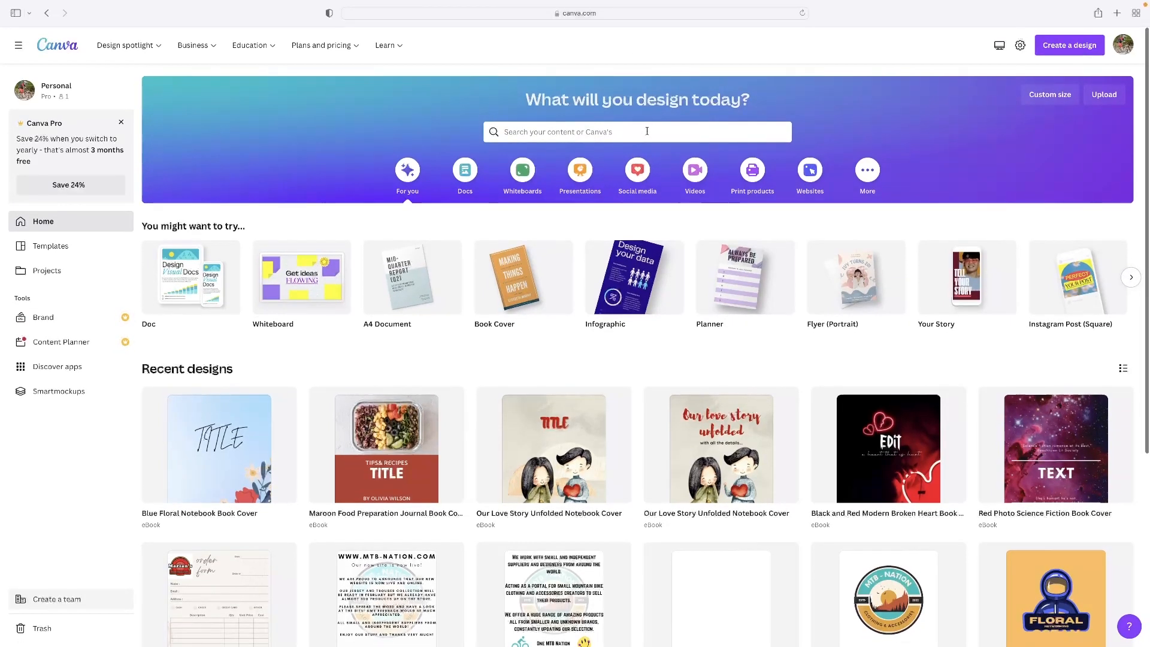
pyautogui.click(609, 131)
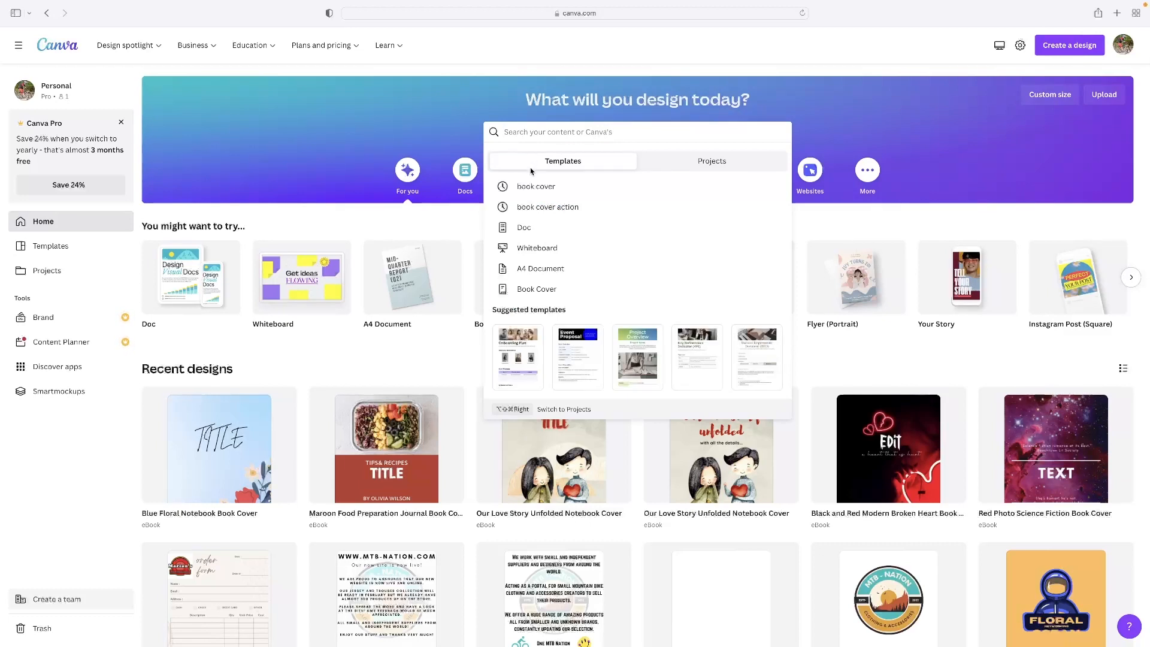
pyautogui.click(535, 189)
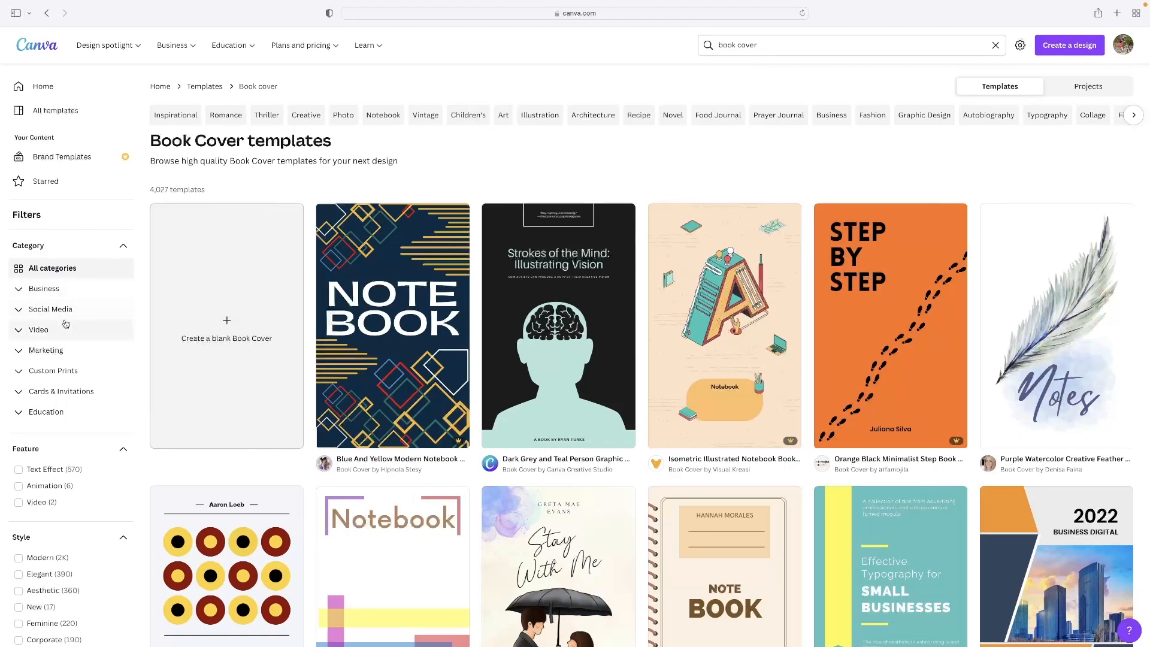
# - Try filtering the book cover templates by the grey colour and remove that filter again
pyautogui.scroll(-5, 66, 323)
pyautogui.scroll(-1, 66, 324)
pyautogui.scroll(-6, 58, 330)
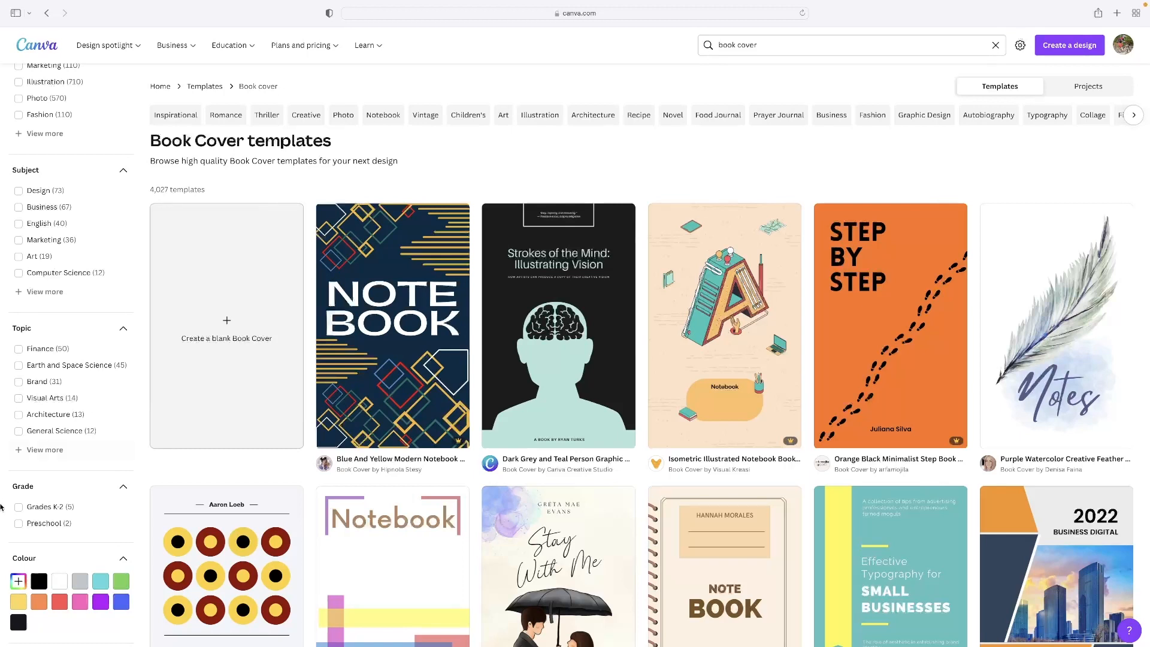
pyautogui.click(78, 585)
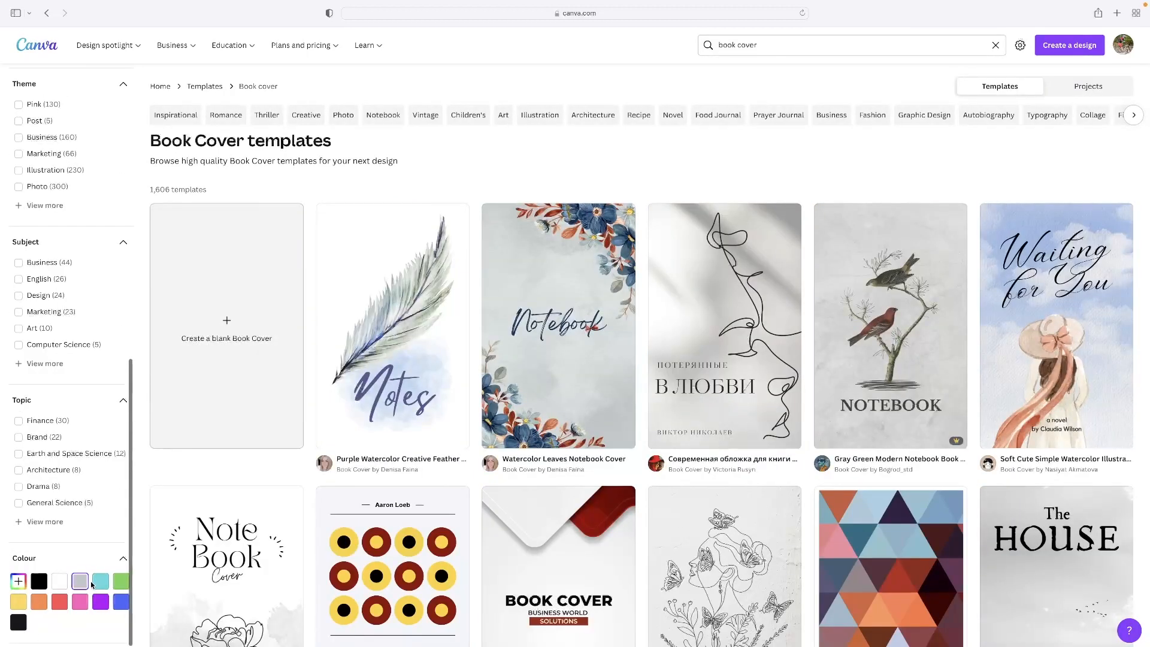
pyautogui.click(84, 586)
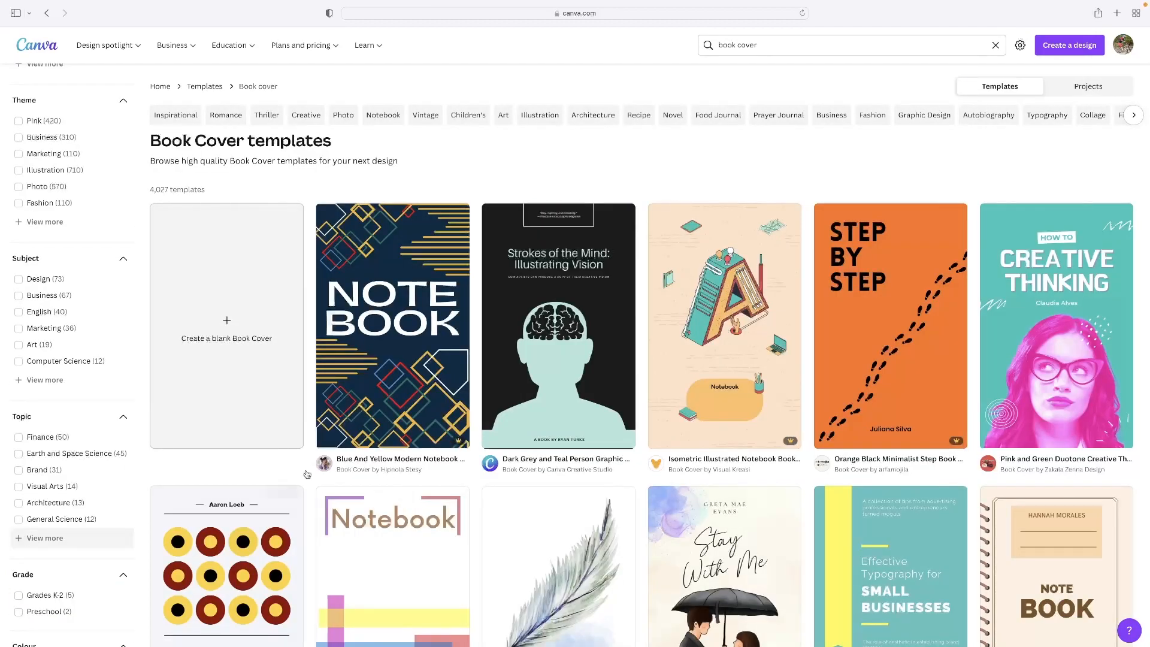
# - Look through the book cover templates for a suitable design
pyautogui.scroll(-3, 587, 392)
pyautogui.scroll(-15, 587, 391)
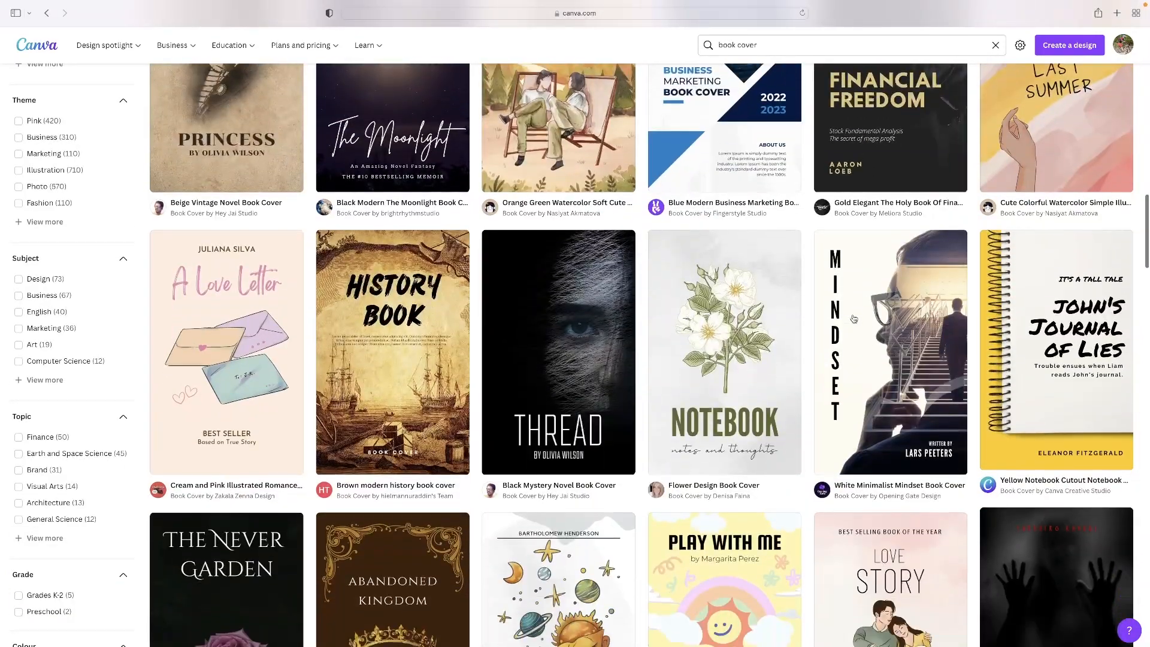
pyautogui.scroll(-15, 854, 318)
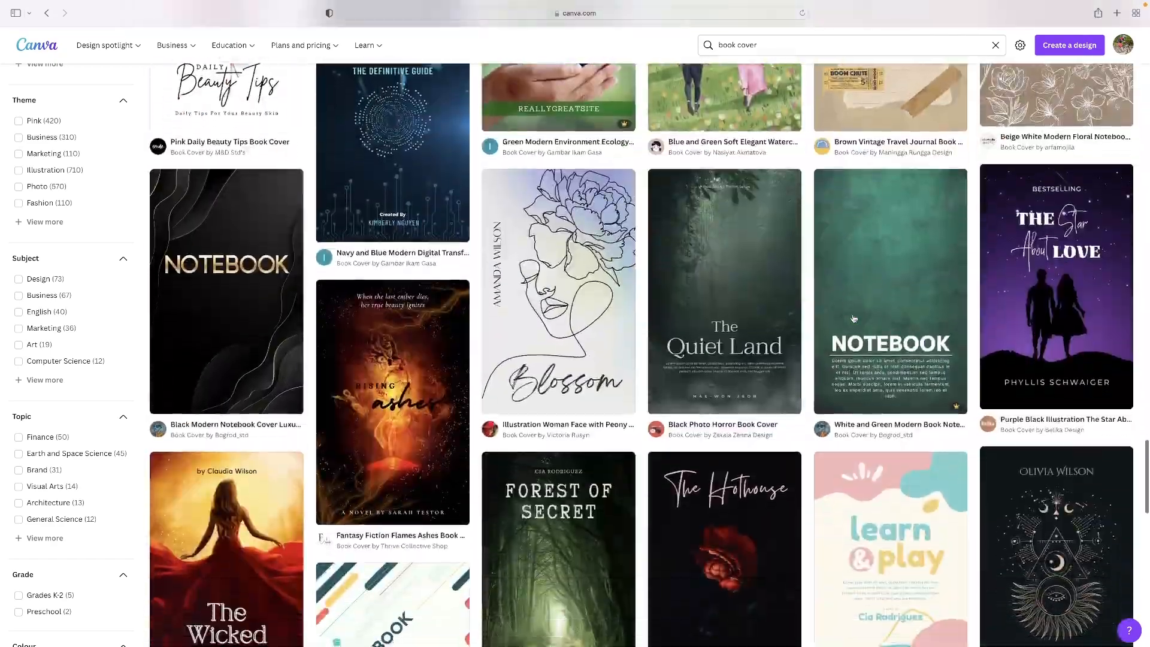
pyautogui.scroll(-15, 854, 318)
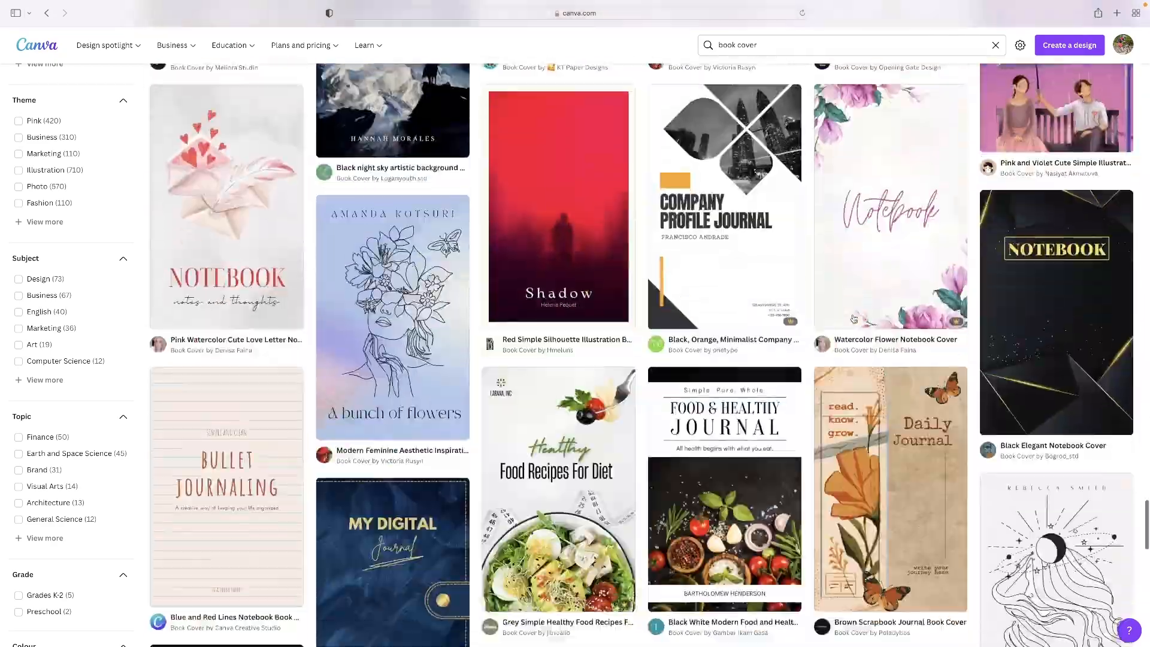
pyautogui.scroll(-10, 854, 318)
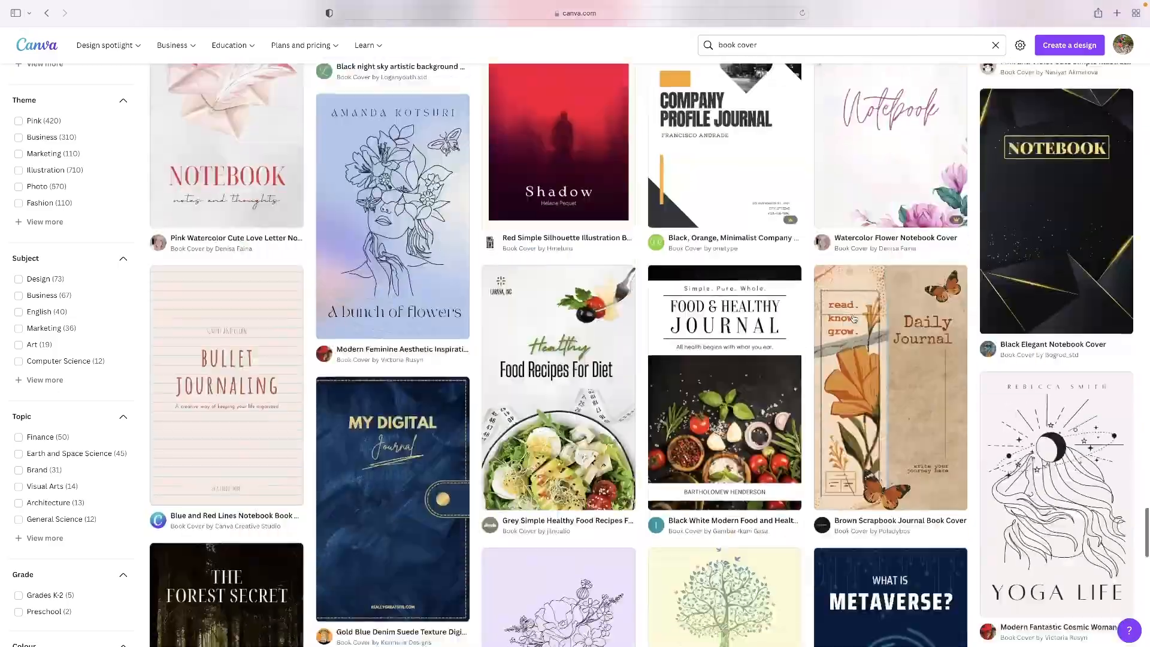
pyautogui.scroll(-15, 854, 318)
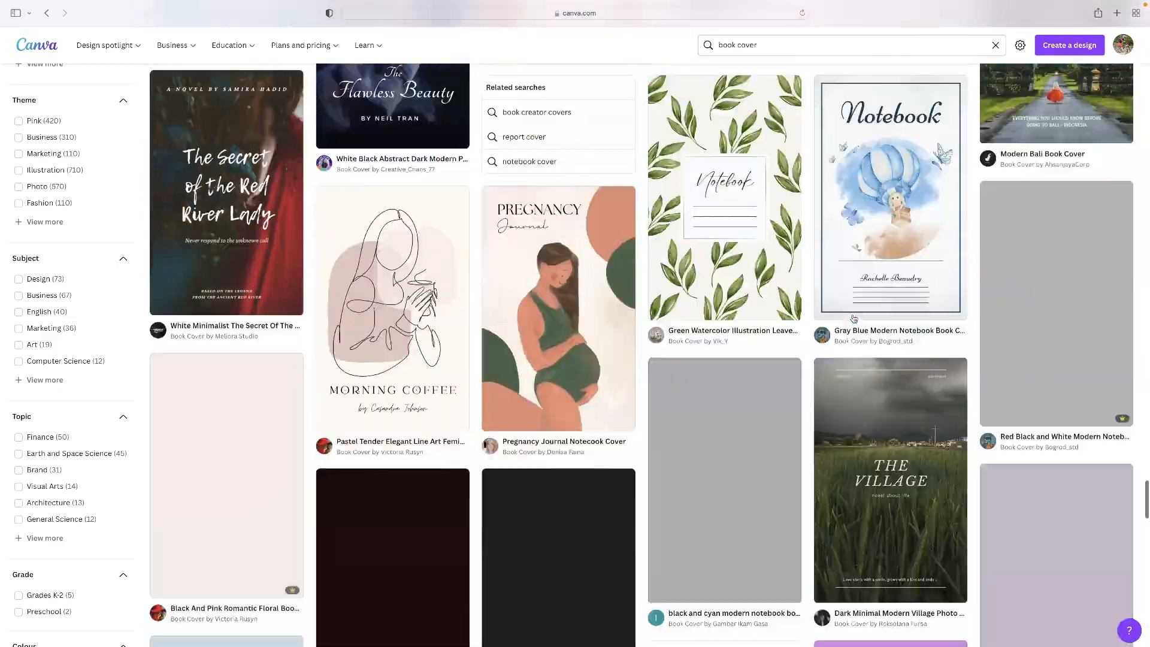
pyautogui.scroll(-5, 854, 318)
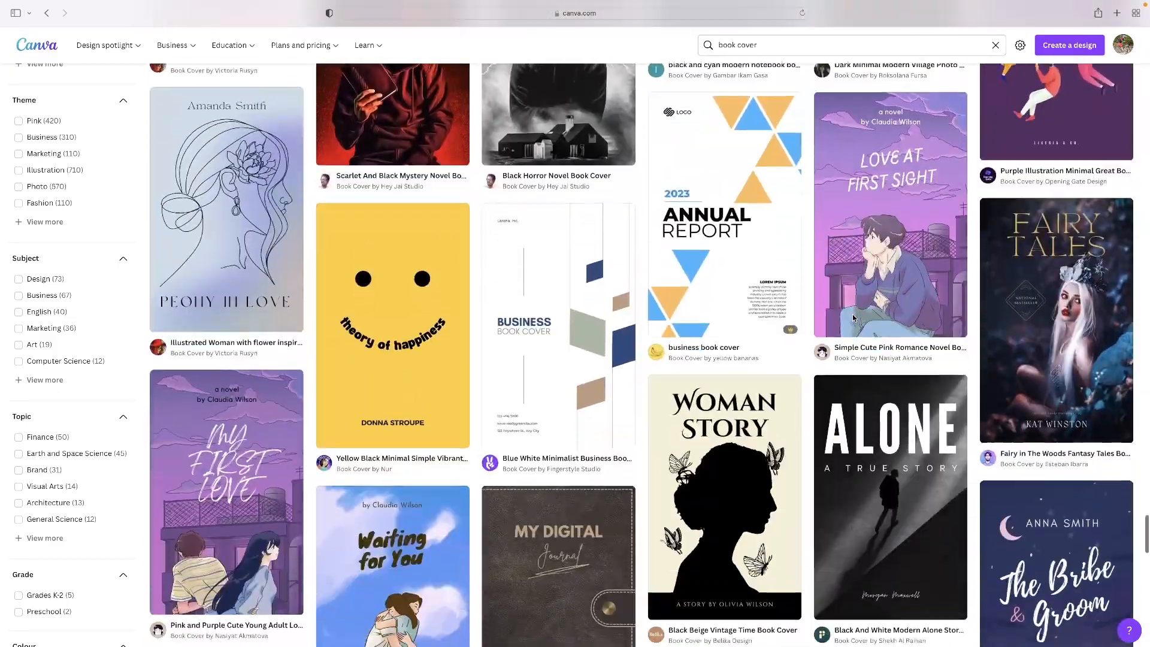
pyautogui.scroll(-3, 854, 319)
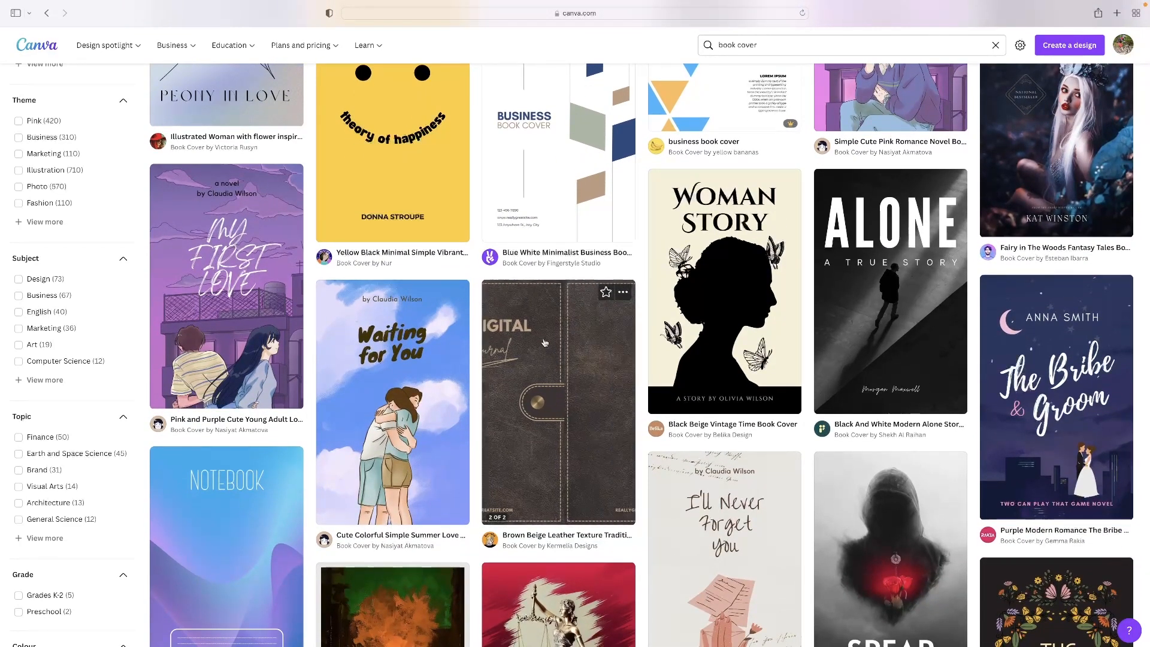
pyautogui.scroll(-6, 545, 343)
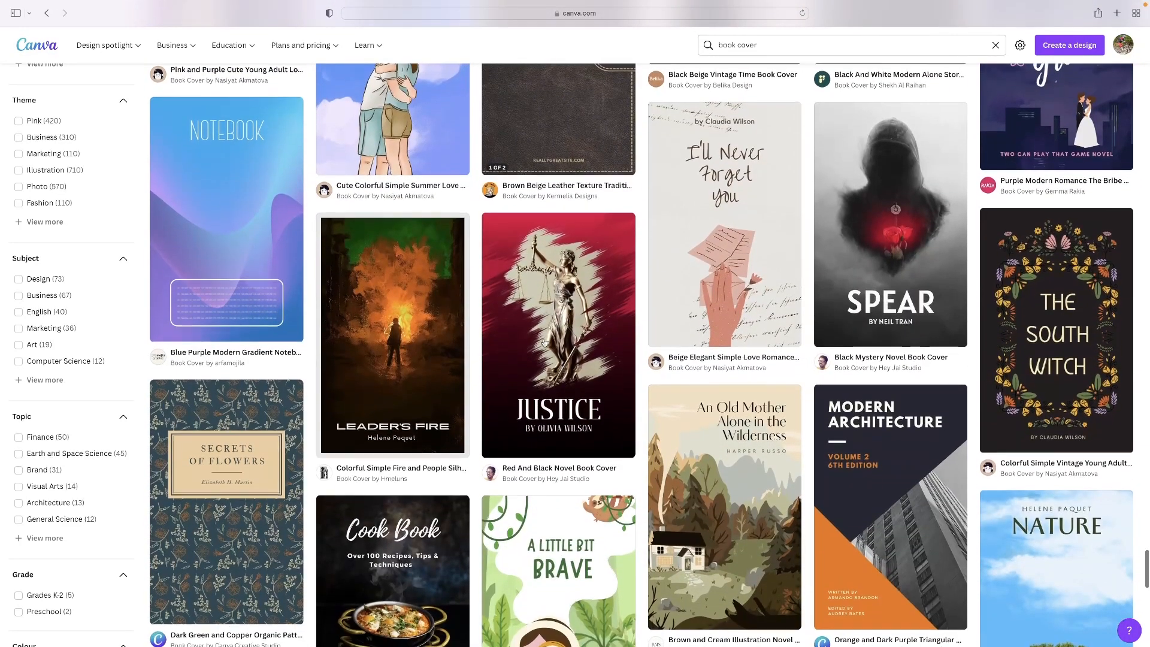
pyautogui.scroll(-1, 544, 343)
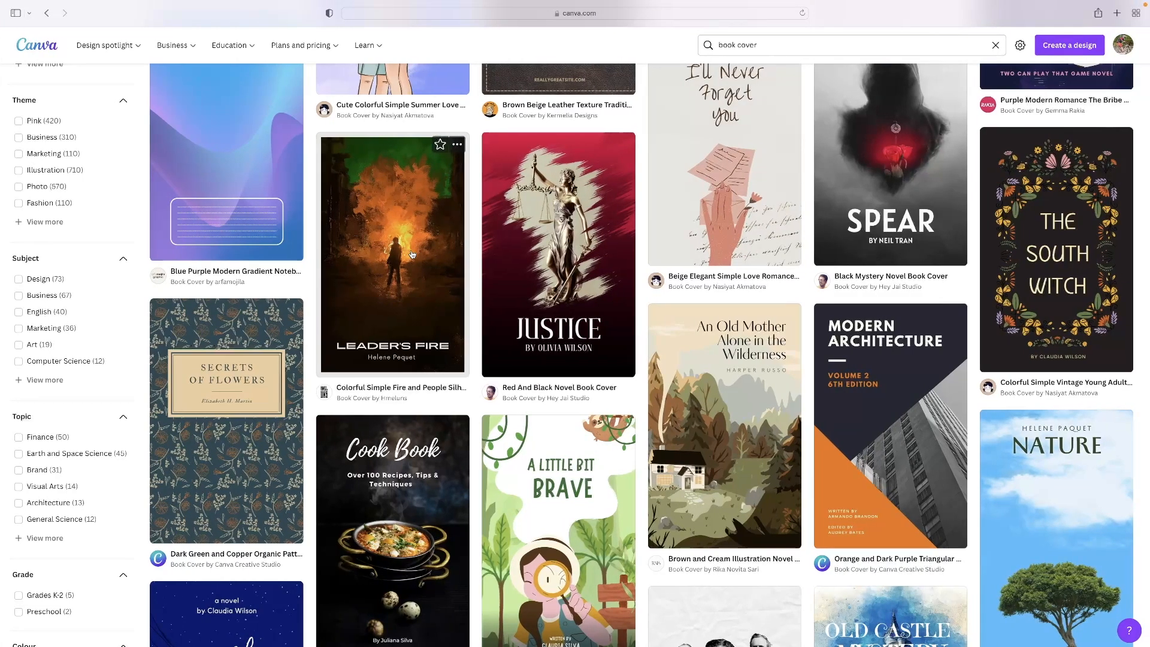
# - Preview the "Colorful Simple Fire and People Silhouette Illustration Book Cover" template with its similar designs, and open it for customising
pyautogui.click(425, 249)
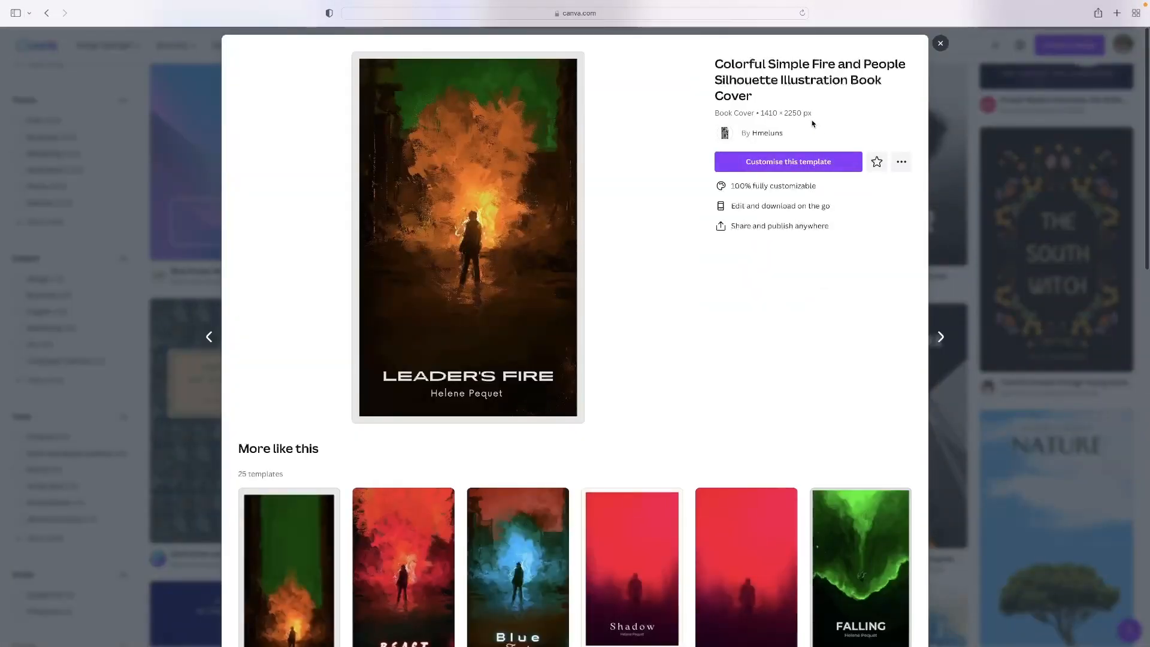
pyautogui.click(756, 165)
pyautogui.scroll(-8, 681, 252)
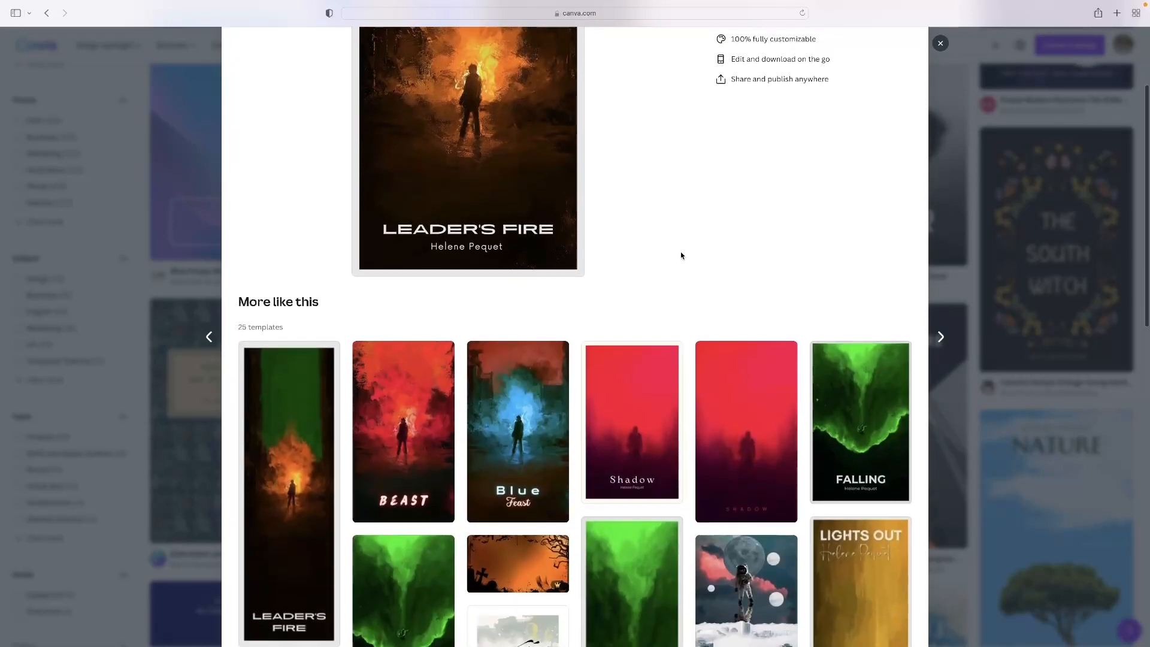
pyautogui.scroll(-3, 676, 252)
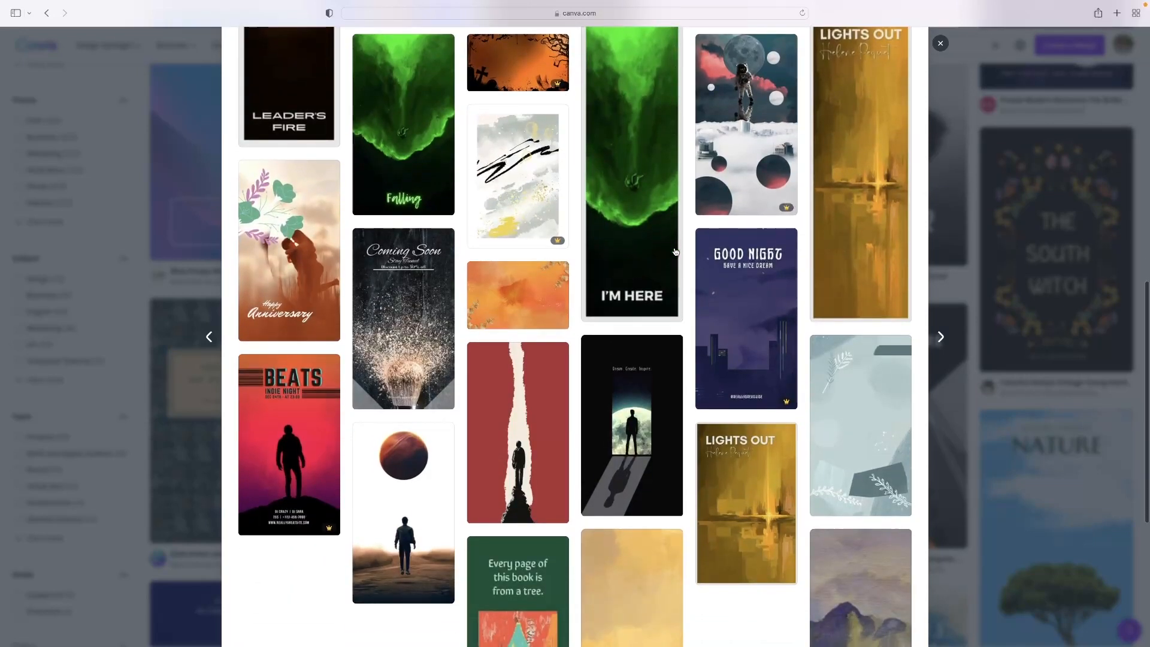
pyautogui.scroll(10, 676, 251)
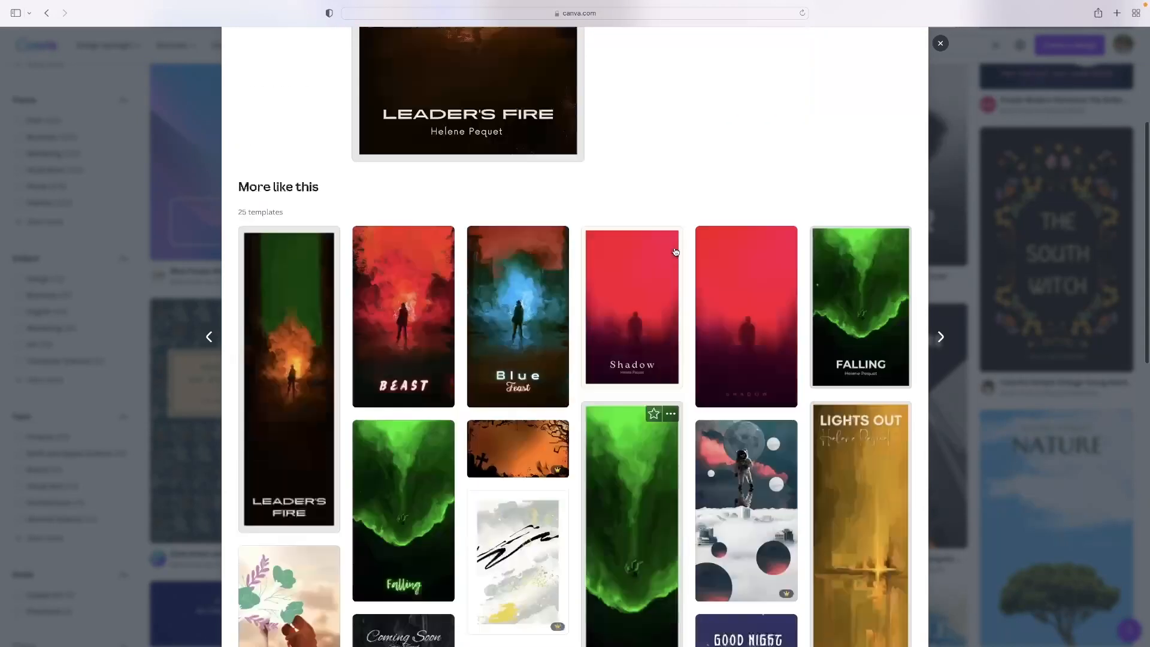
pyautogui.scroll(-7, 675, 252)
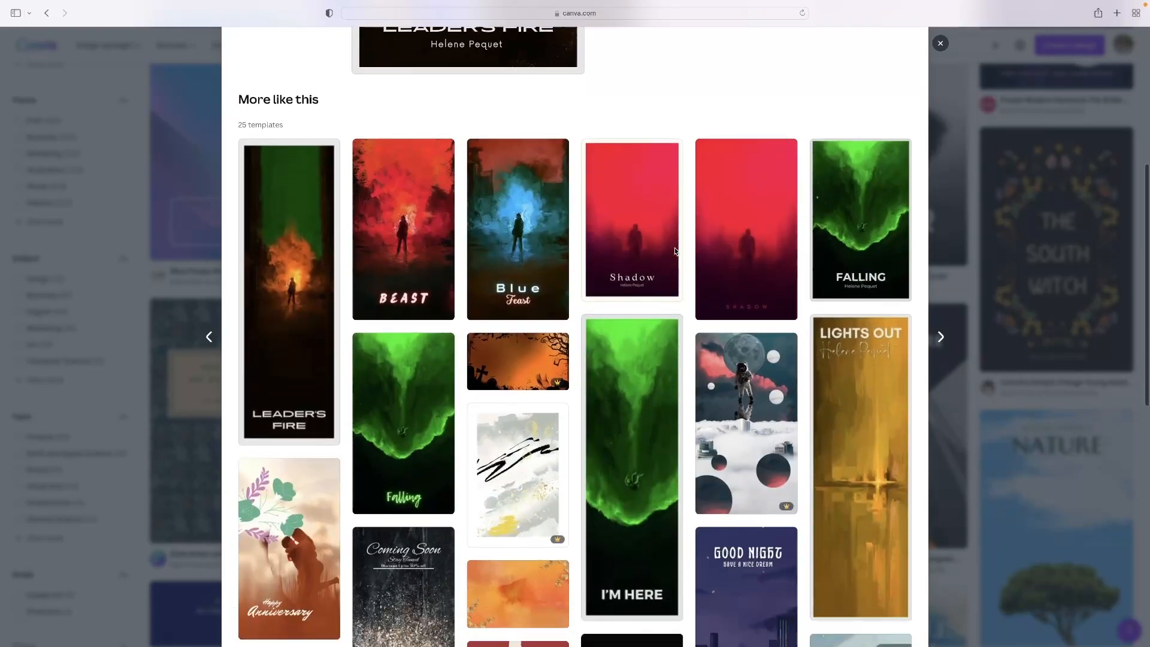
pyautogui.scroll(-1, 676, 252)
pyautogui.scroll(6, 676, 252)
pyautogui.scroll(3, 676, 251)
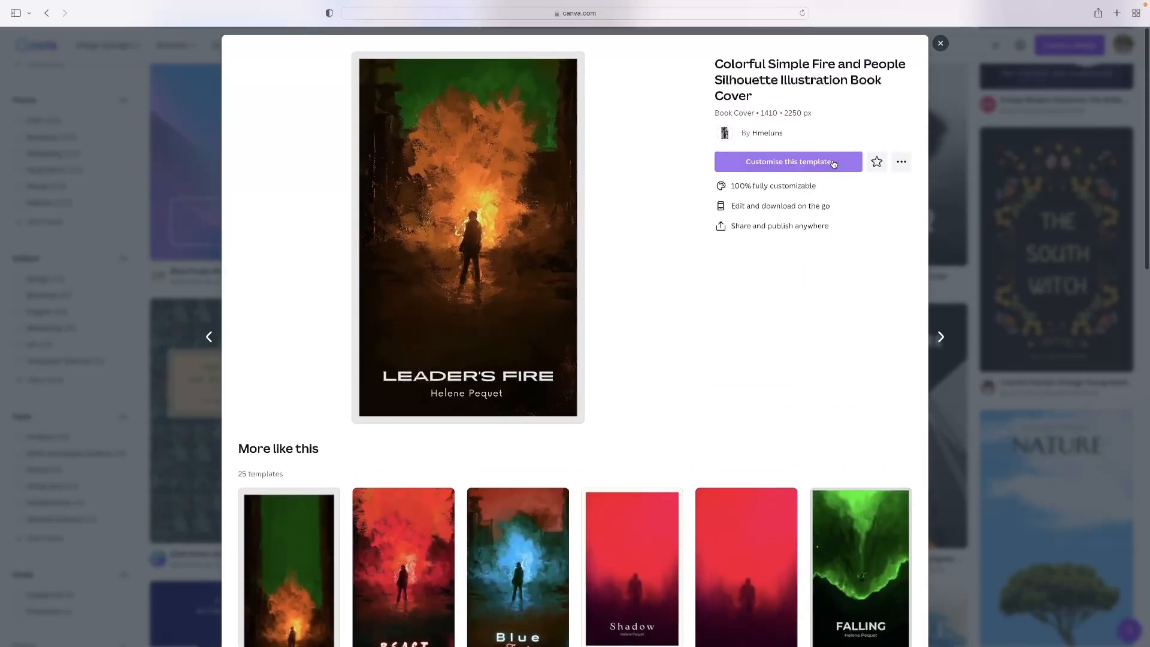
pyautogui.click(833, 160)
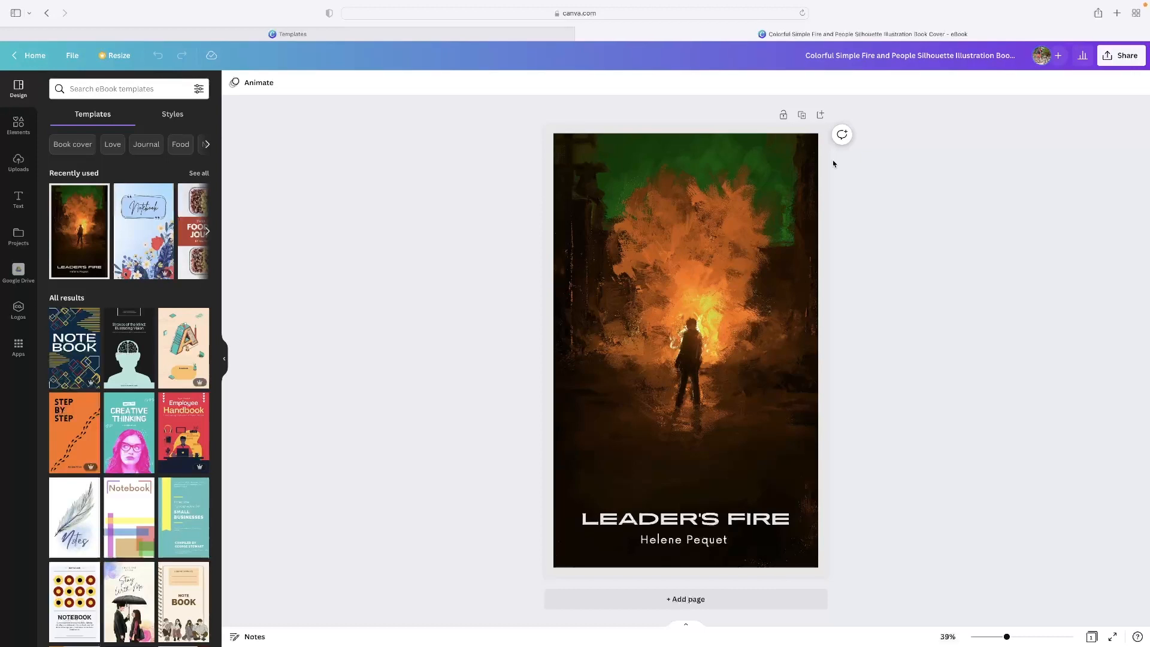
# - Look through the elements library, including its photos, charts, frames, grids and collections
pyautogui.click(14, 127)
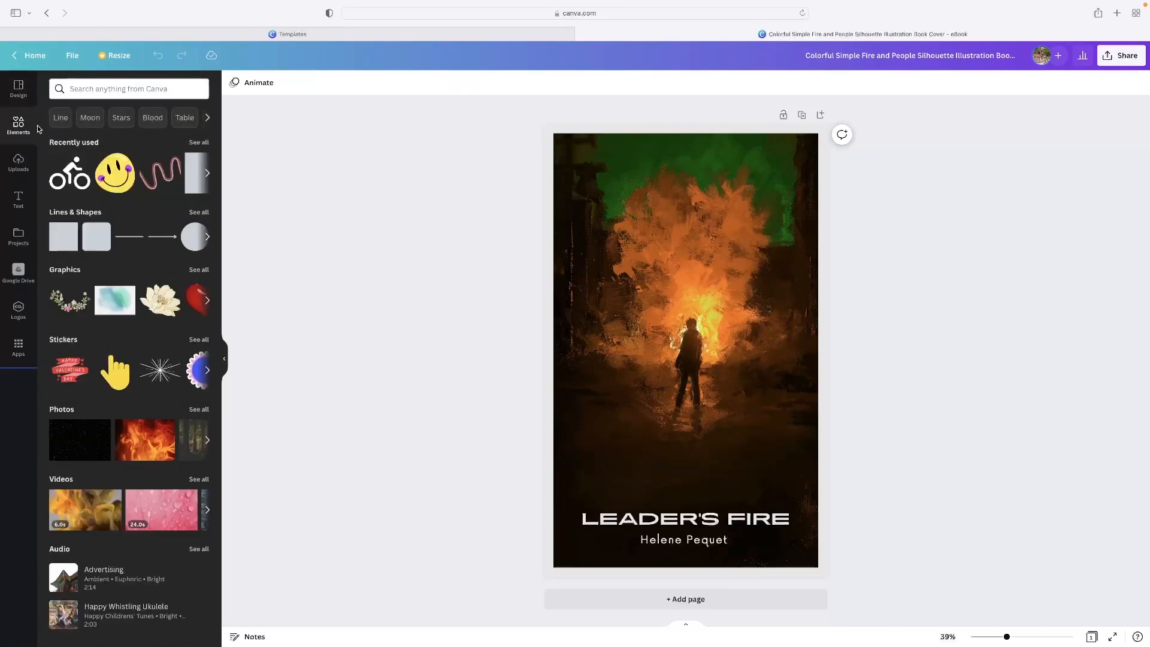
pyautogui.scroll(-5, 124, 250)
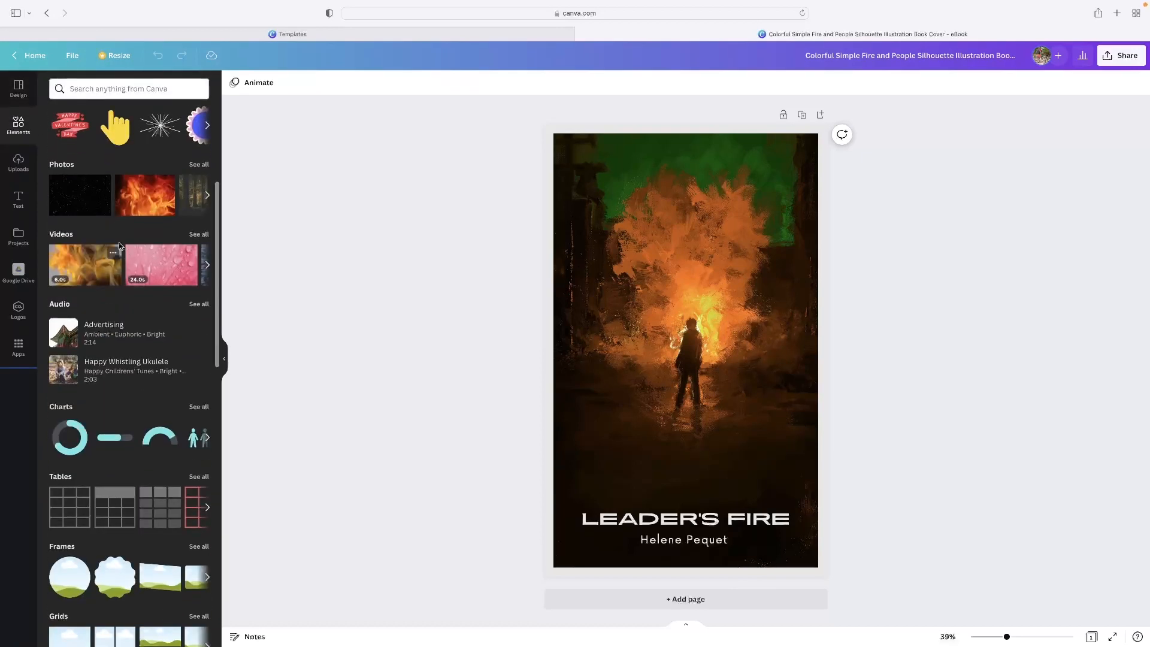
pyautogui.scroll(-10, 108, 270)
pyautogui.scroll(-1, 107, 294)
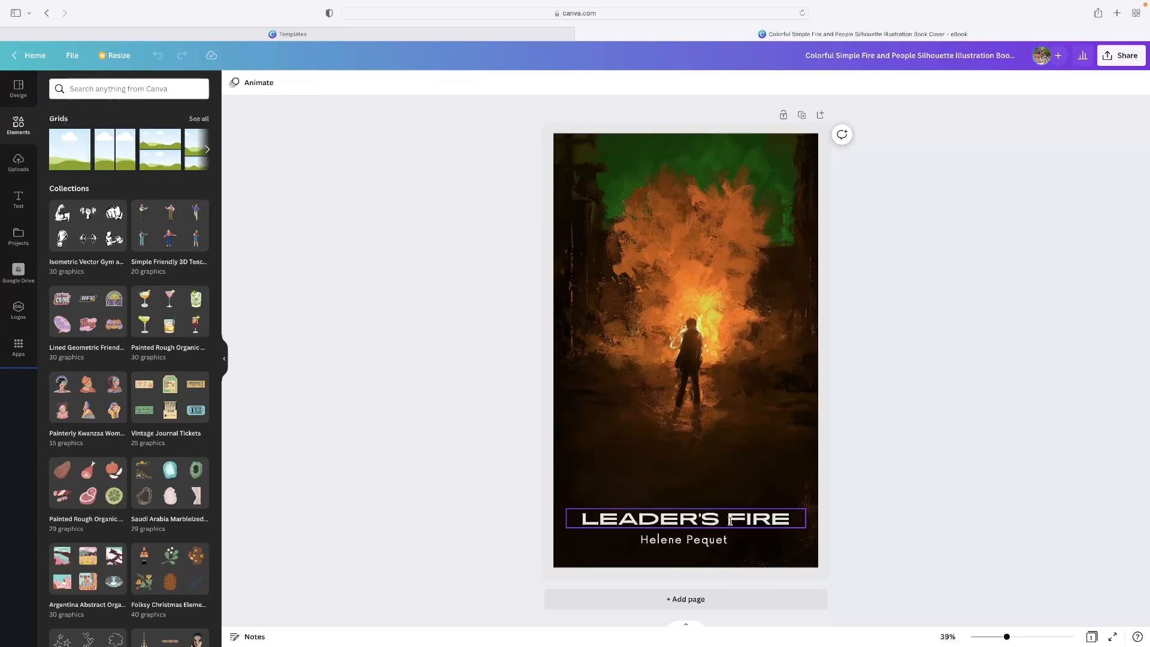
# - Delete the author name below the cover title and replace the title text with "TITLE"
pyautogui.click(704, 541)
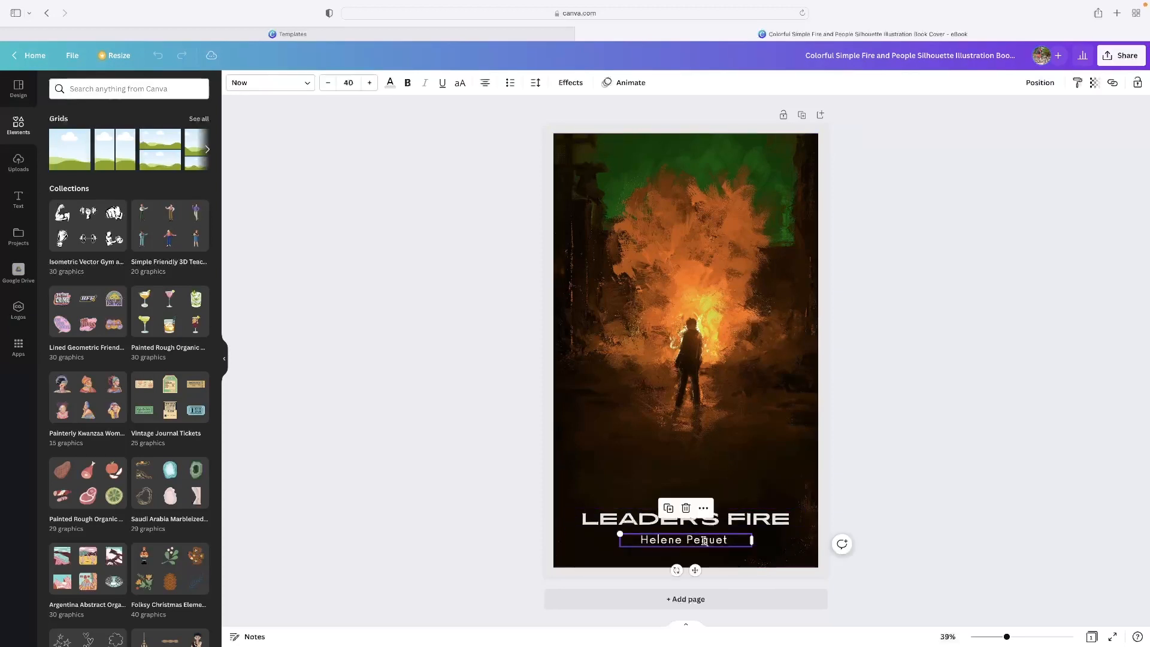
pyautogui.click(686, 508)
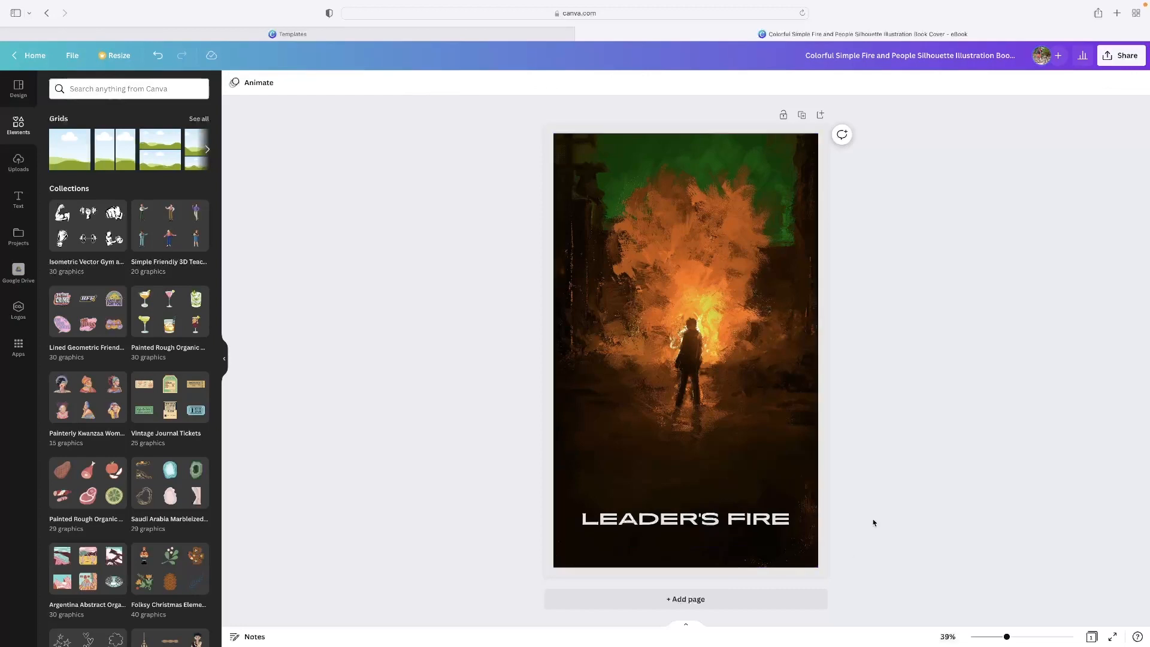
pyautogui.doubleClick(786, 526)
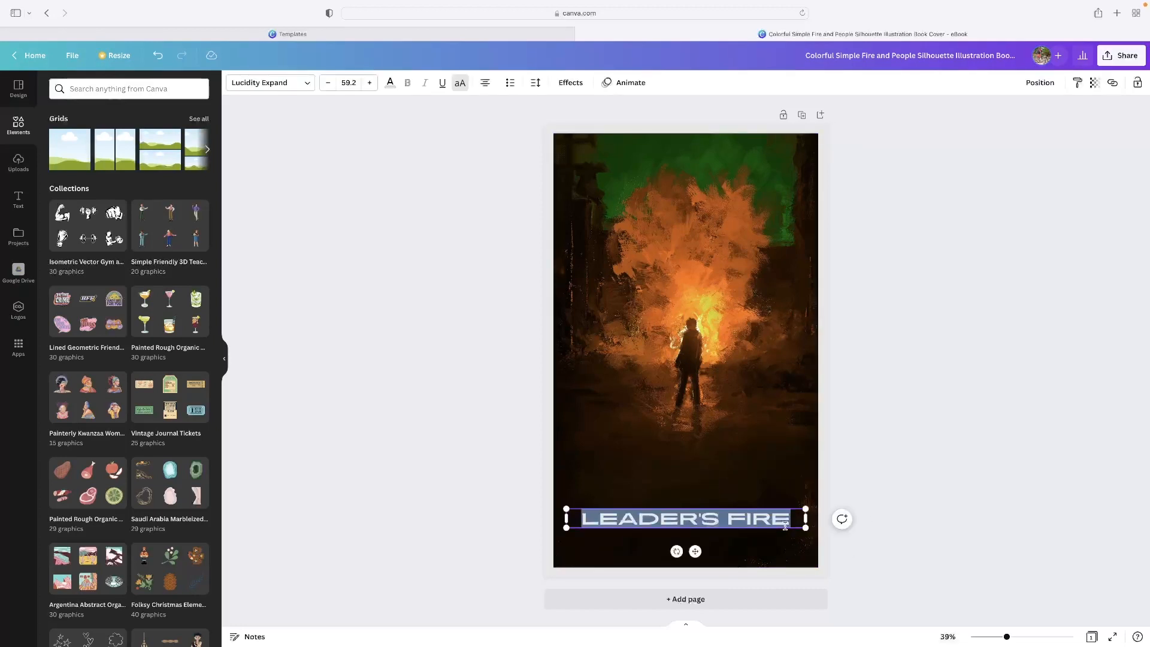
pyautogui.write('TILE')
pyautogui.press('BackSpace')
pyautogui.press('BackSpace')
pyautogui.write('TLE')
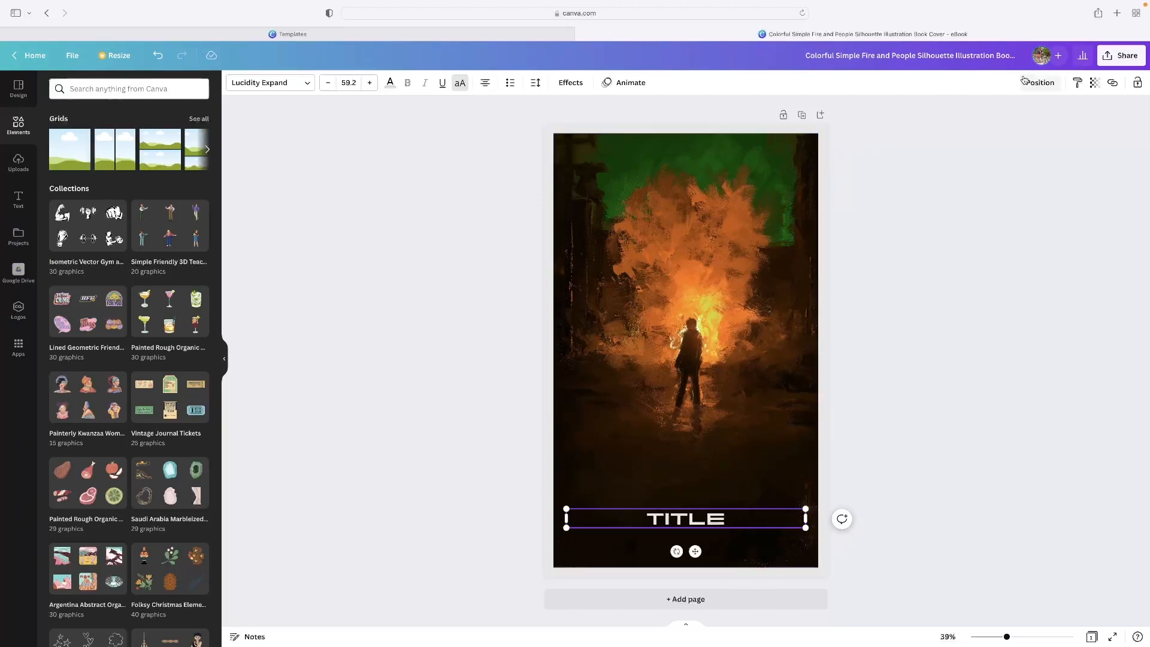
# - Open the cover design's download settings and review the available file types
pyautogui.click(1125, 56)
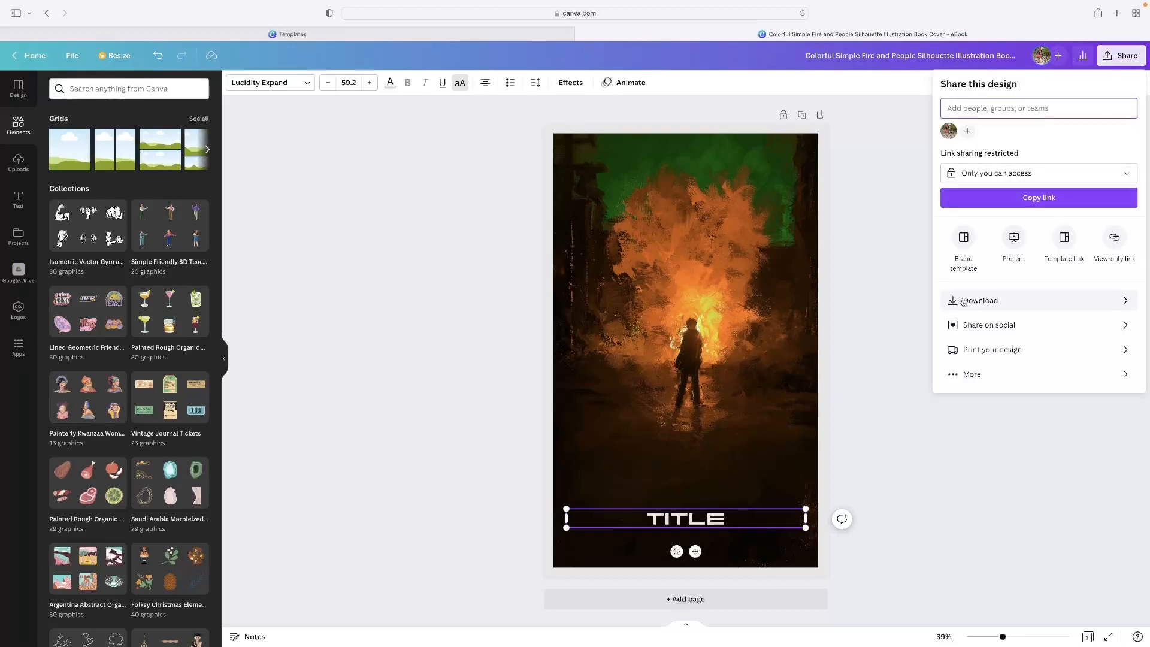
pyautogui.click(996, 306)
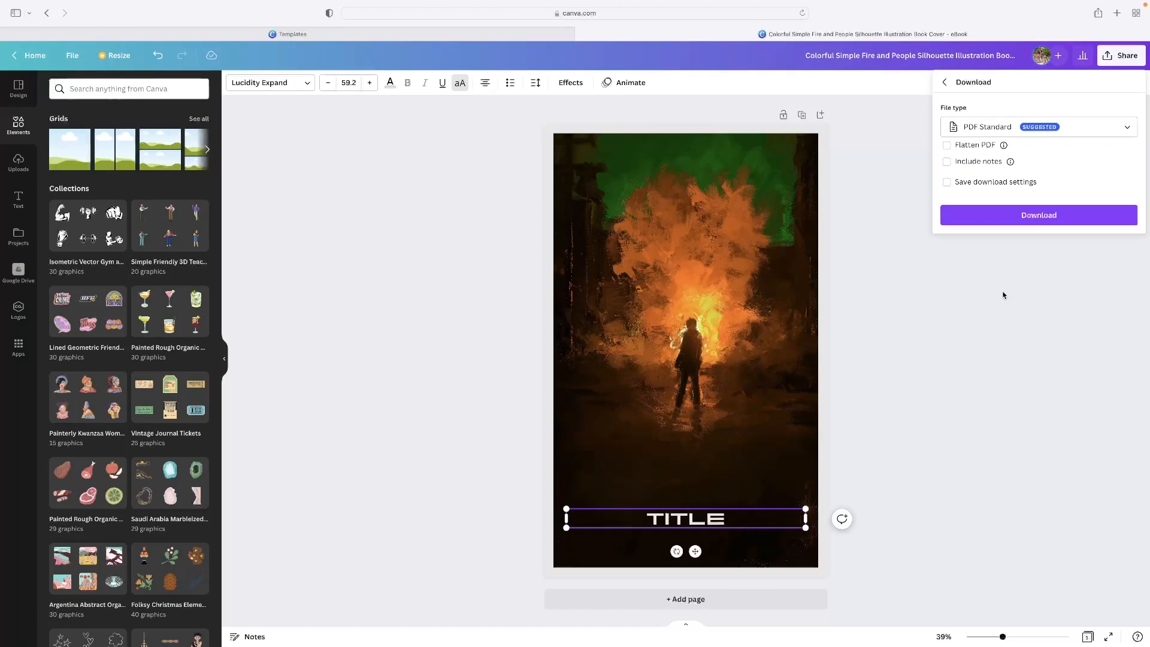
pyautogui.click(1023, 129)
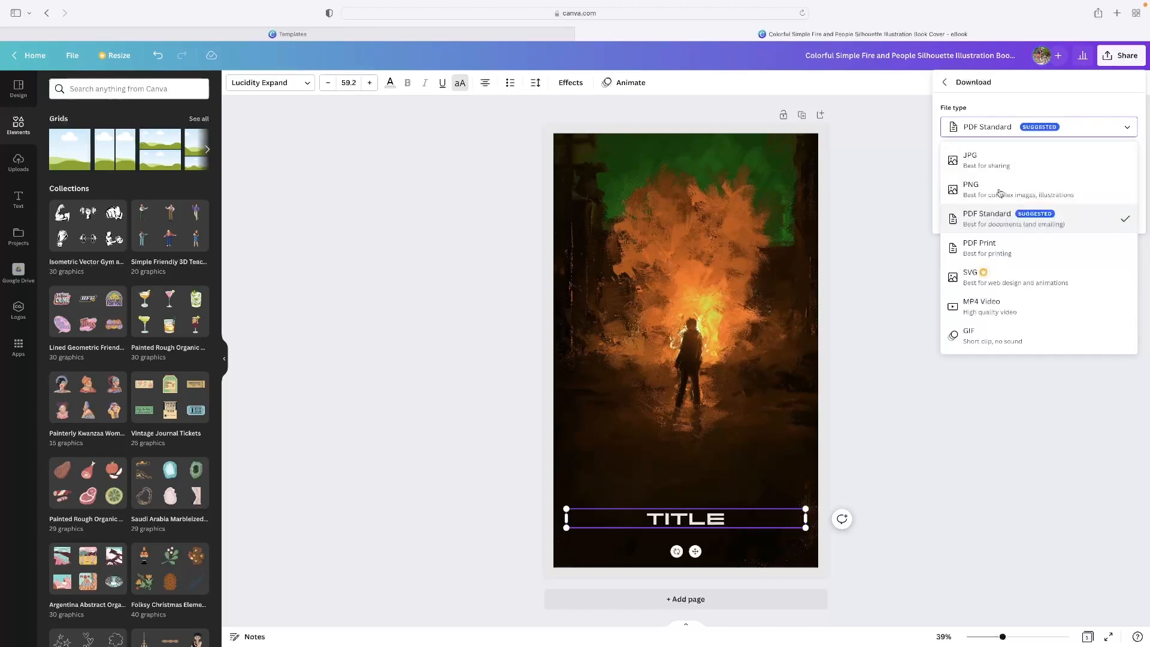
pyautogui.click(1013, 109)
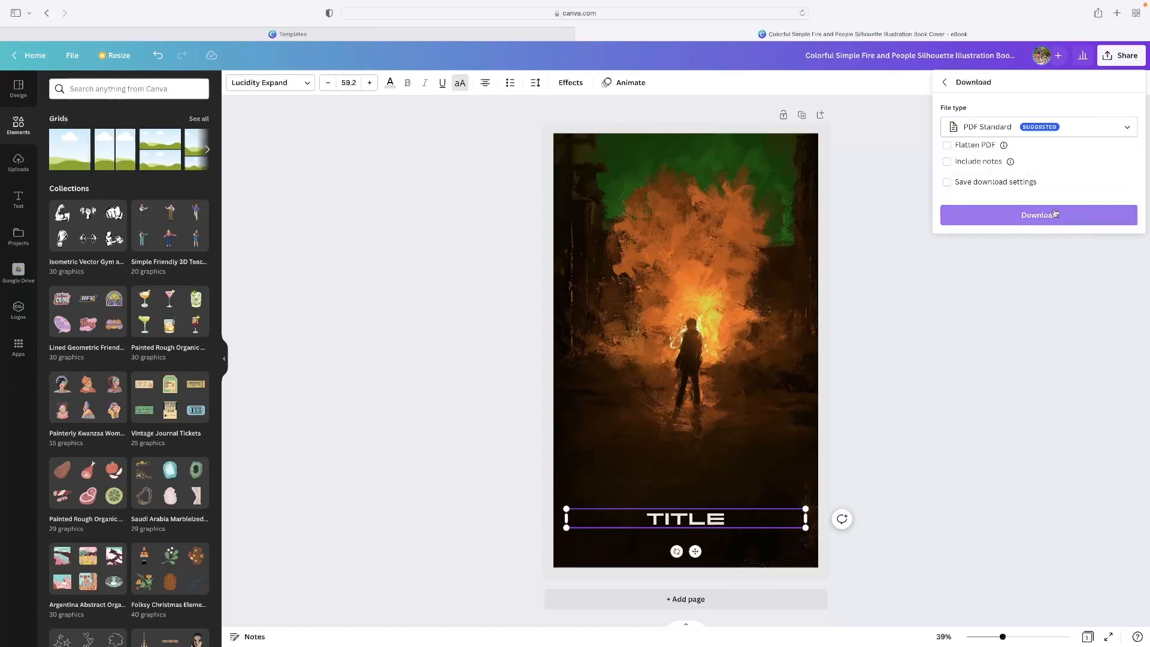